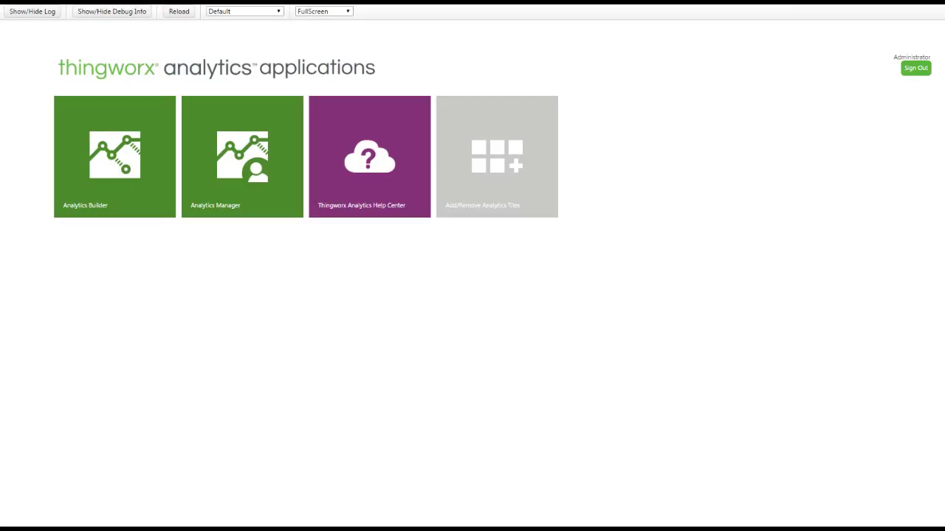
# - Launch Analytics Builder and select ParkingModel (COMPLETED, 97.32% accuracy) in the Models list
pyautogui.click(116, 198)
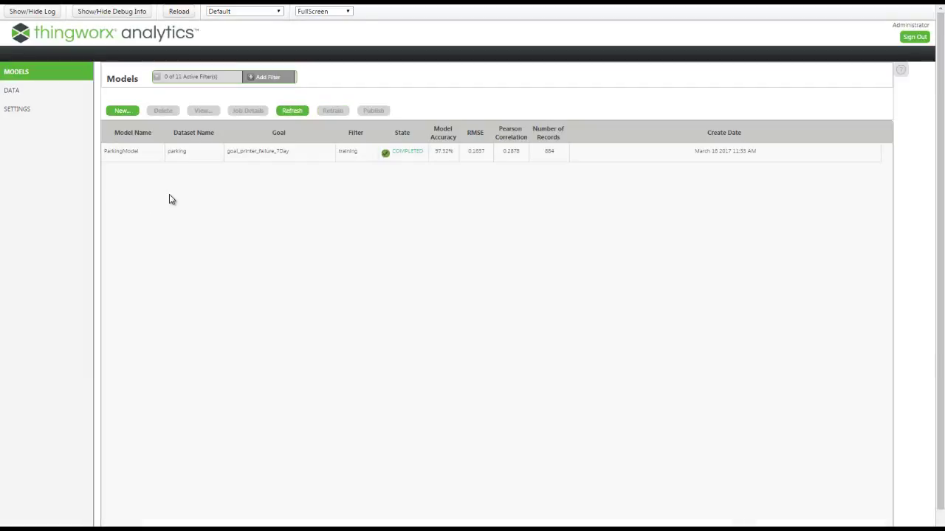
pyautogui.click(212, 154)
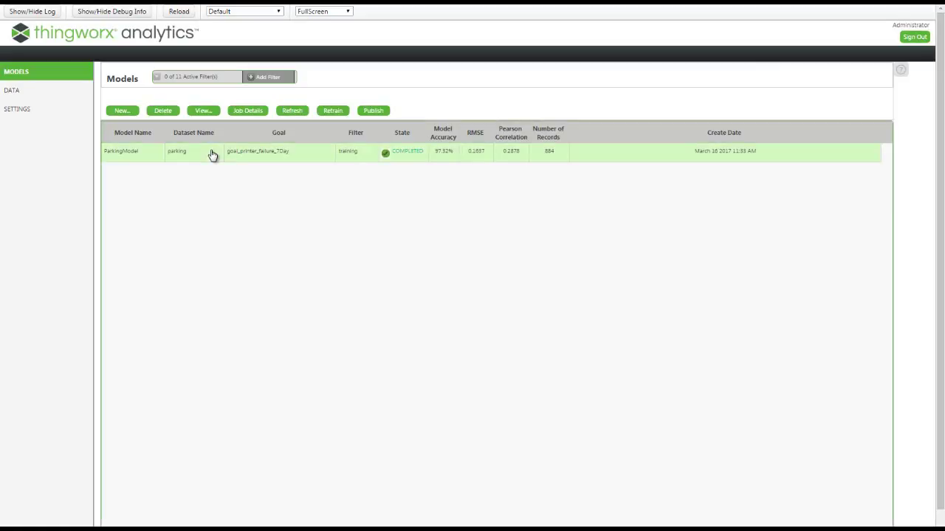
# - Verify and save the analytics server settings (version 52.2.0), then return to Models
pyautogui.click(35, 115)
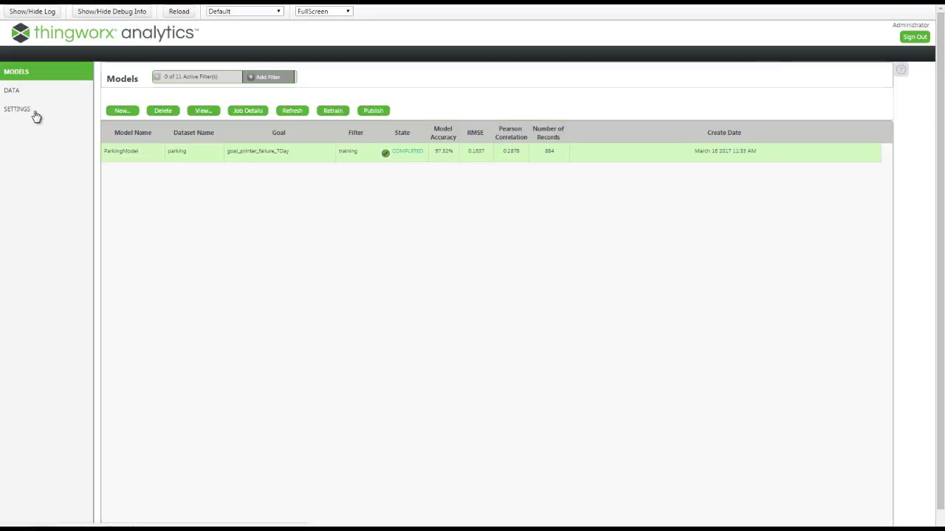
pyautogui.click(158, 251)
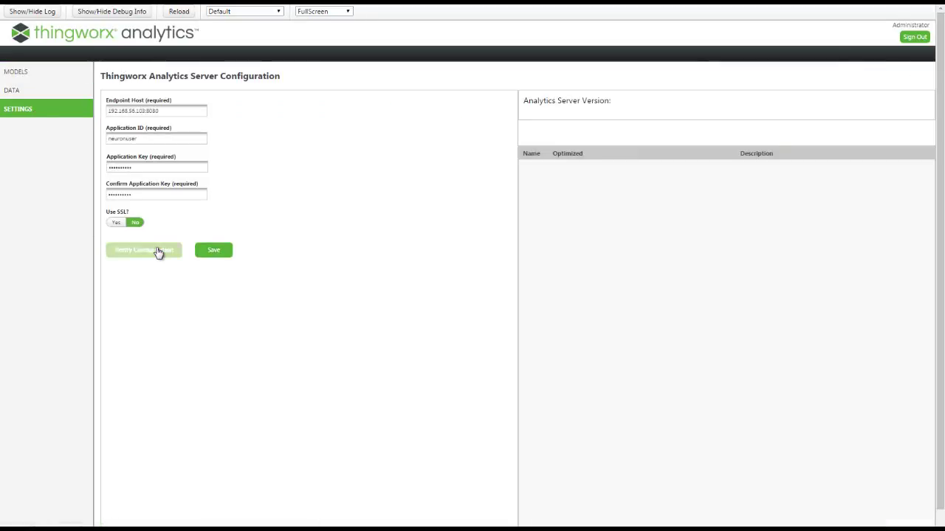
pyautogui.click(219, 252)
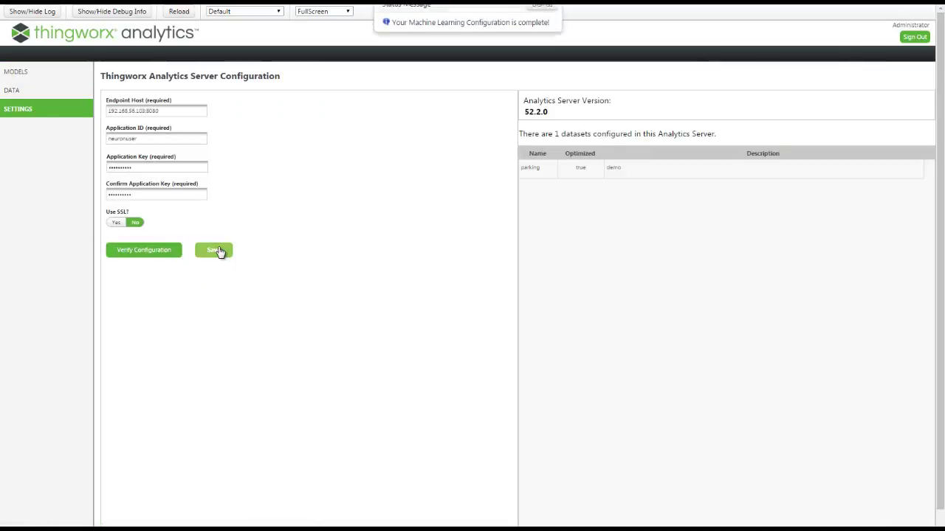
pyautogui.click(547, 19)
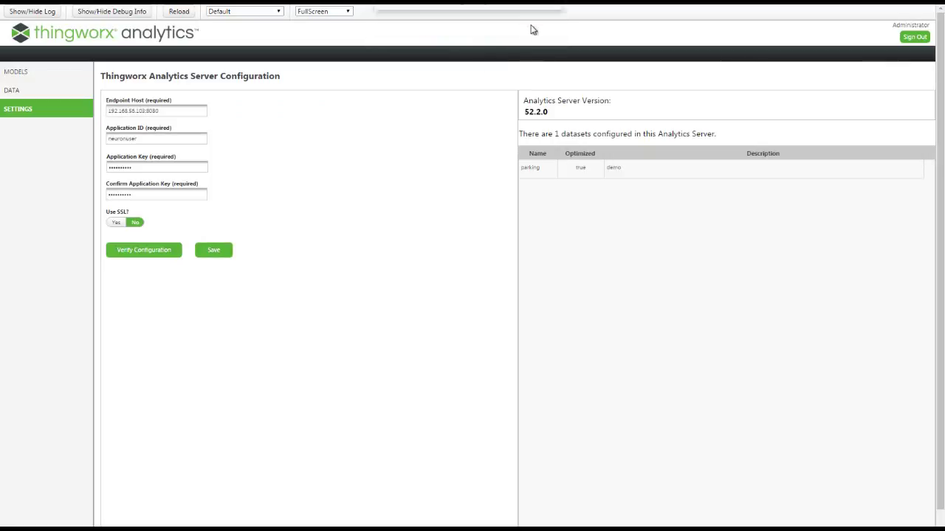
pyautogui.click(65, 76)
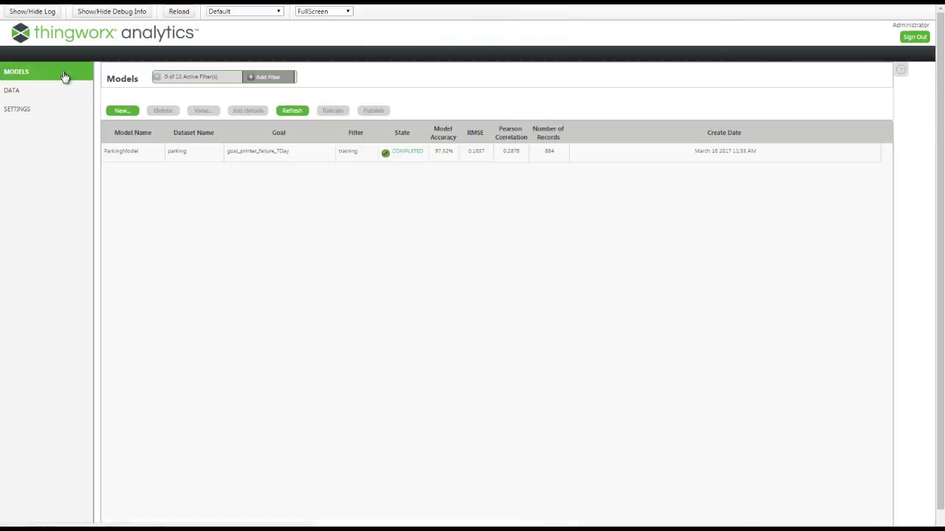
# - Publish ParkingModel to Analytics Manager as parking_-ParkingModel_2877, confirming with Yes
pyautogui.click(296, 161)
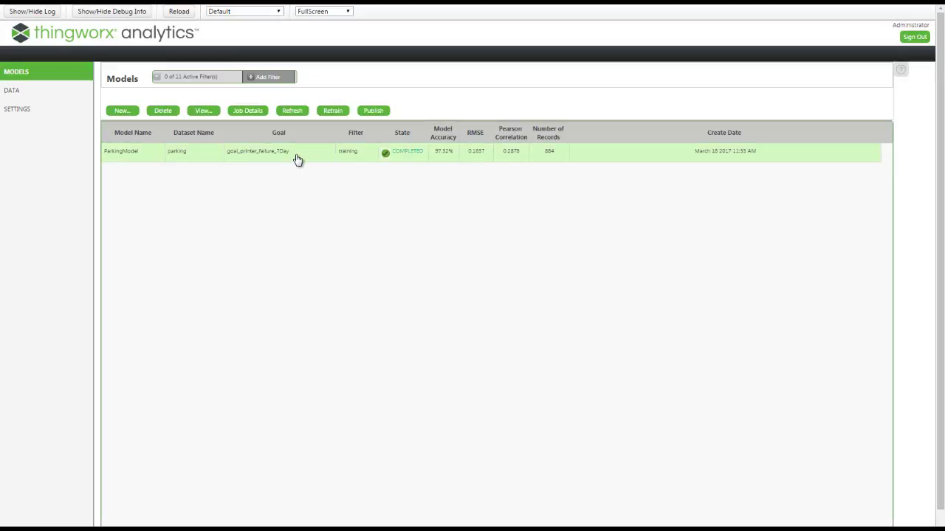
pyautogui.click(373, 112)
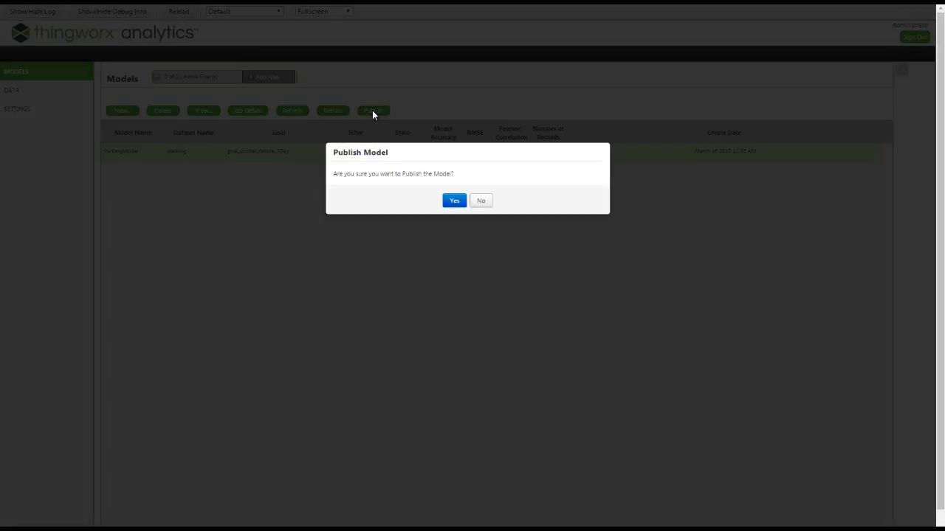
pyautogui.click(453, 203)
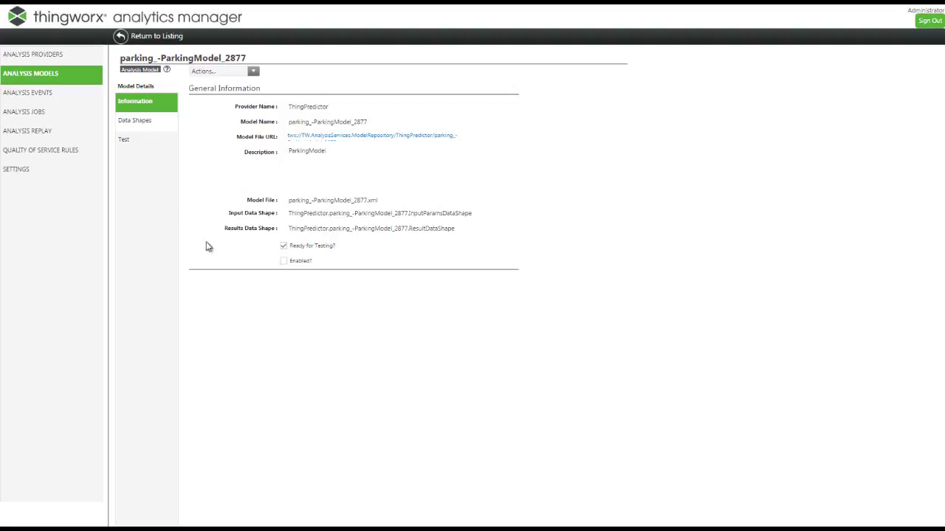
# - Show the Analysis Providers list with ThingPredictor and its ThingPredictorConnector
pyautogui.click(74, 57)
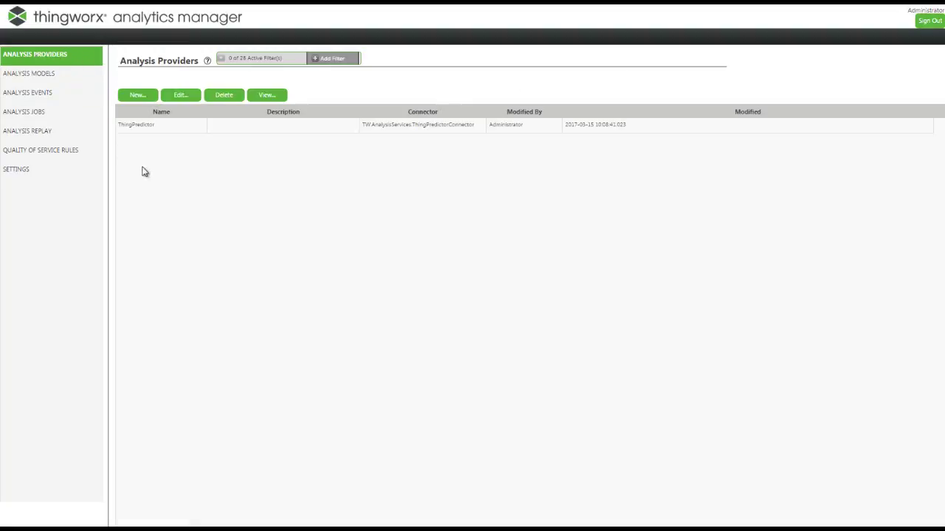
pyautogui.click(240, 132)
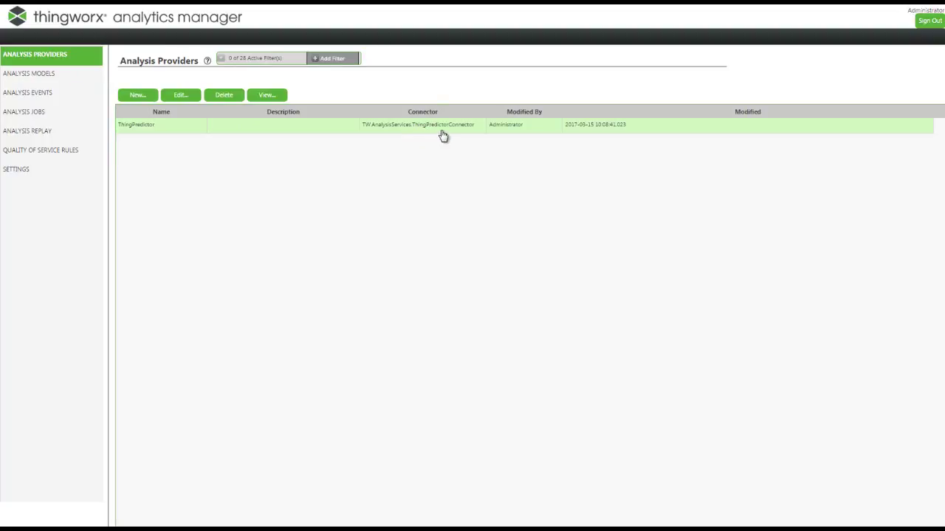
pyautogui.click(42, 74)
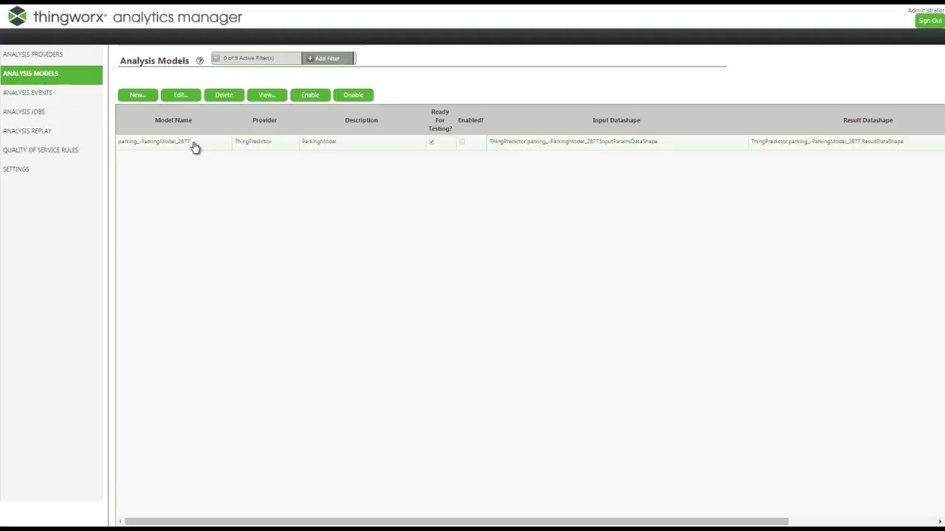
pyautogui.click(194, 147)
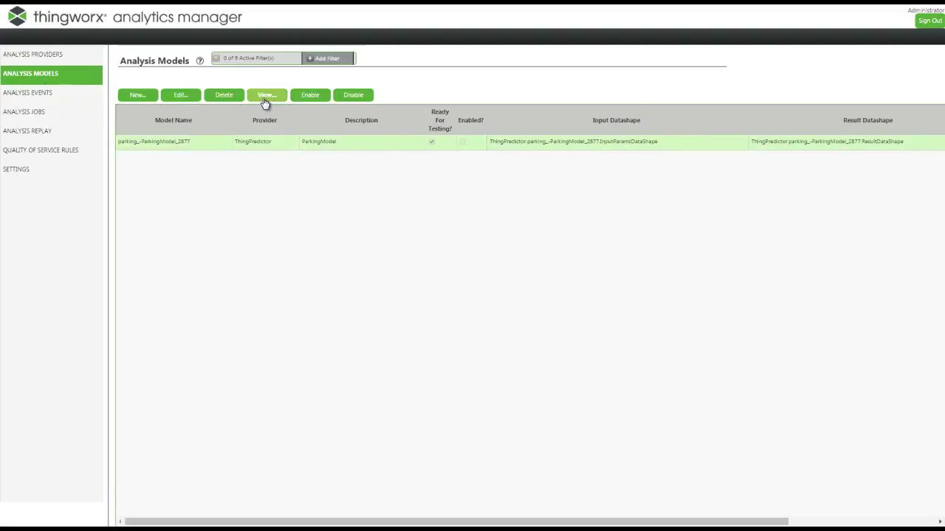
pyautogui.click(265, 98)
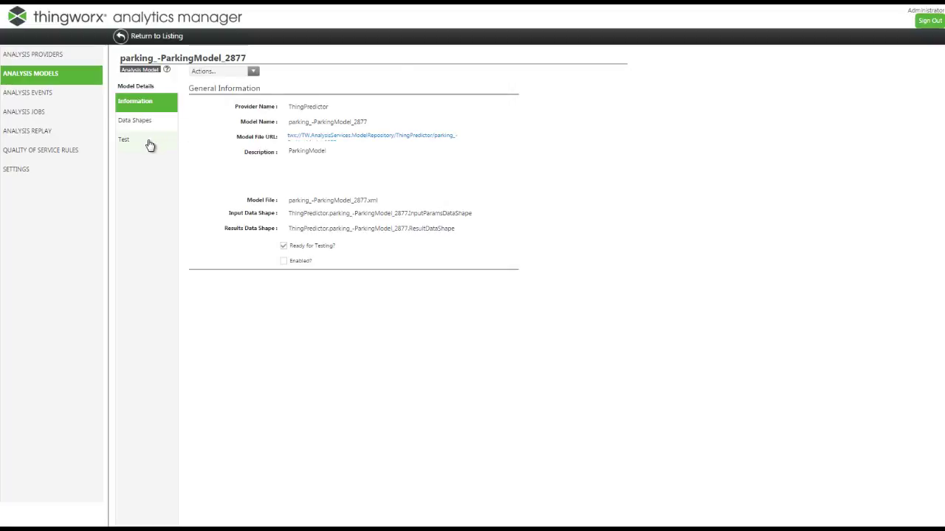
# - Add a parameter row: FULL_RANGE, goalName goal_printer_failure_7Day, importantFieldCount 3
pyautogui.click(149, 145)
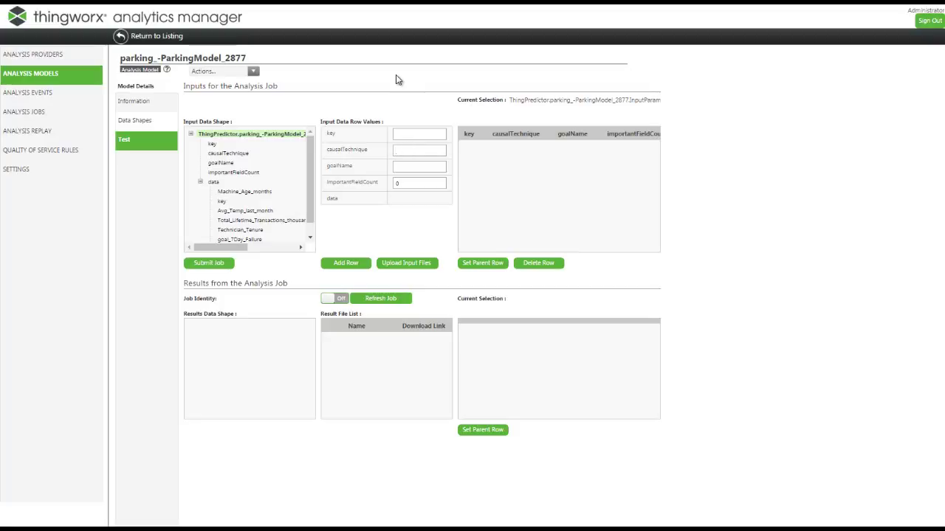
pyautogui.write('FULL_RANGE')
pyautogui.click(403, 168)
pyautogui.hotkey('ctrl', 'v')
pyautogui.press('Home')
pyautogui.click(419, 184)
pyautogui.press('BackSpace')
pyautogui.write('3')
pyautogui.click(347, 263)
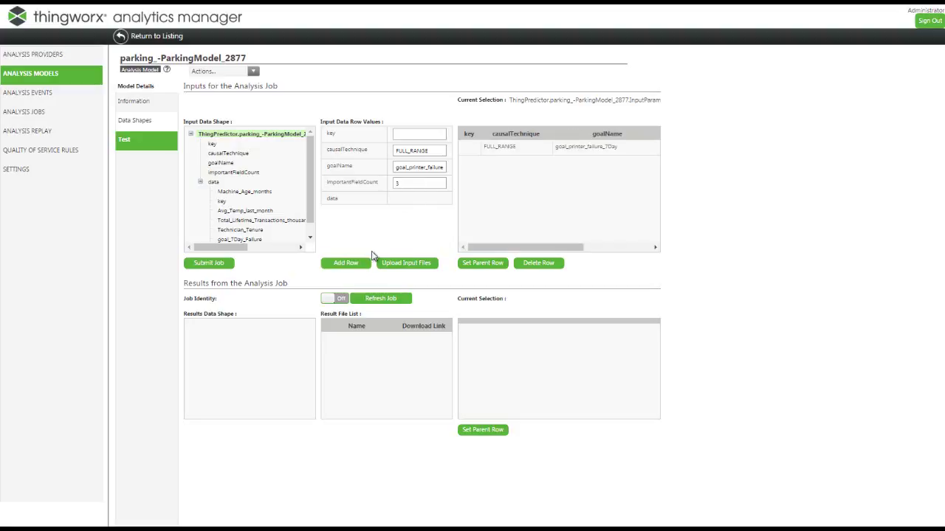
# - Make the FULL_RANGE row the parent row and move to the data fields
pyautogui.click(488, 154)
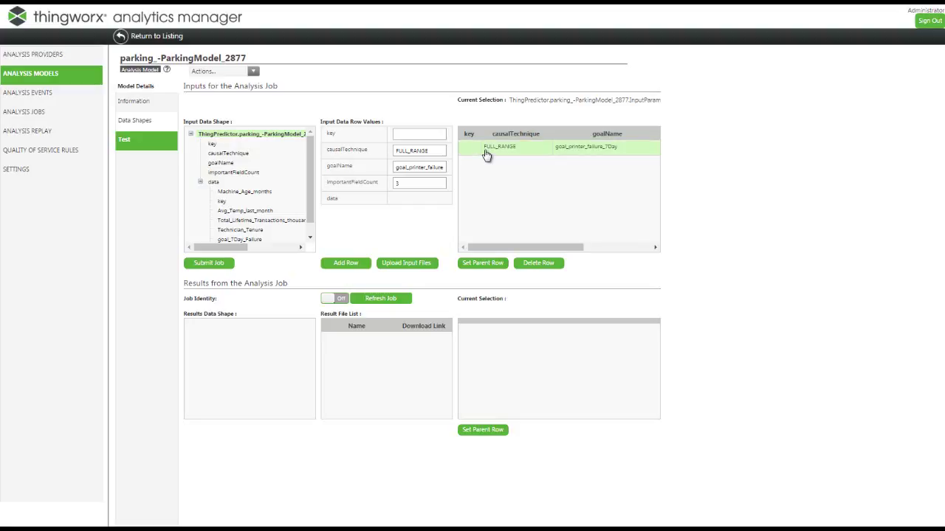
pyautogui.click(482, 265)
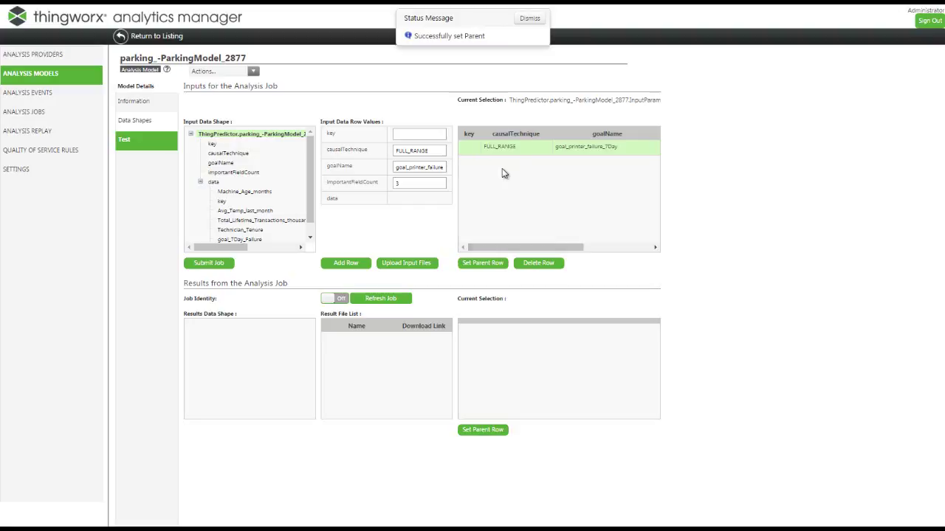
pyautogui.click(526, 18)
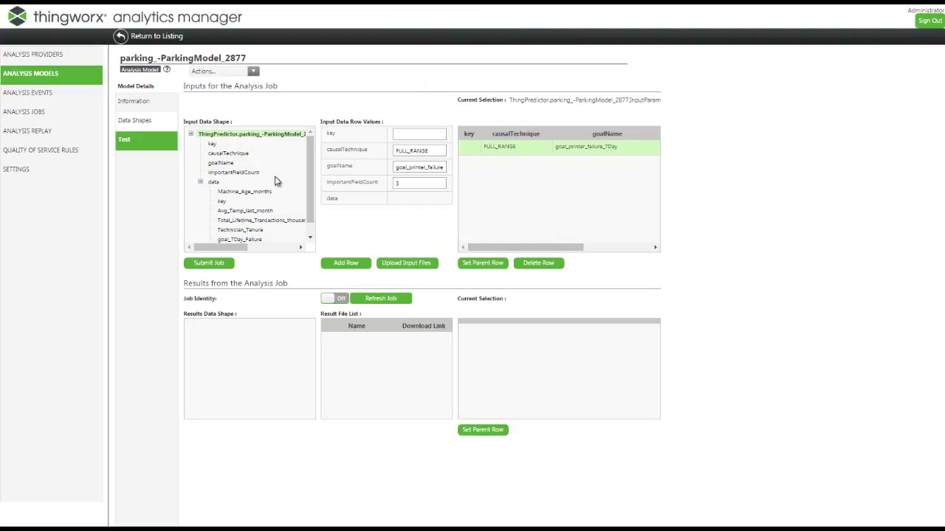
pyautogui.click(219, 184)
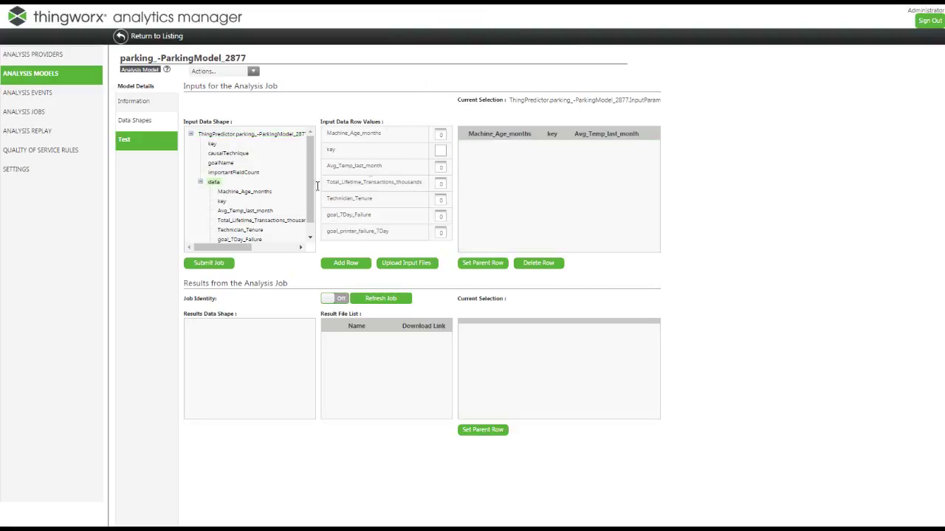
# - Enter data values 4, 2, 2, 8 and 2 from Machine_Age_months to goal_printer_failure_7Day
pyautogui.click(441, 134)
pyautogui.write('4')
pyautogui.click(442, 169)
pyautogui.write('2')
pyautogui.click(442, 199)
pyautogui.write('2')
pyautogui.click(443, 215)
pyautogui.write('8')
pyautogui.click(442, 233)
pyautogui.write('2')
# - Add the entered values as a data row and select the new row
pyautogui.click(360, 267)
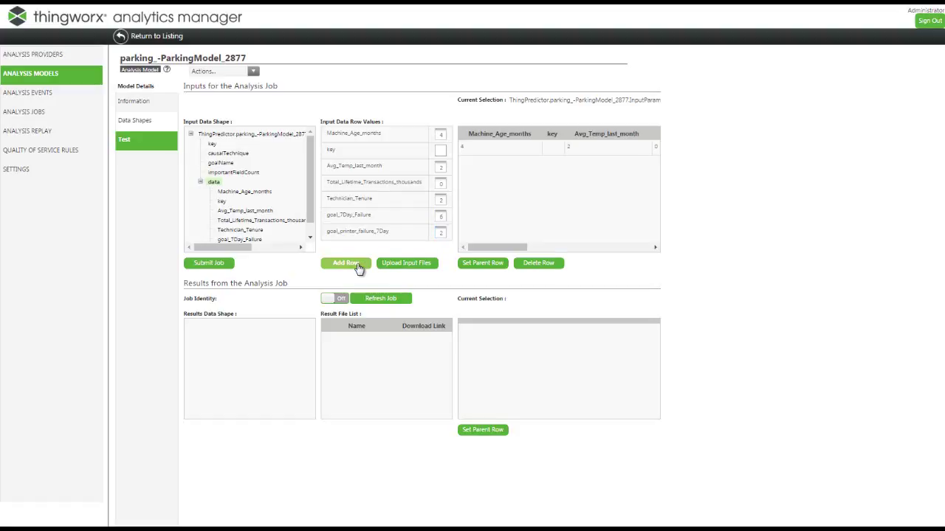
pyautogui.click(497, 150)
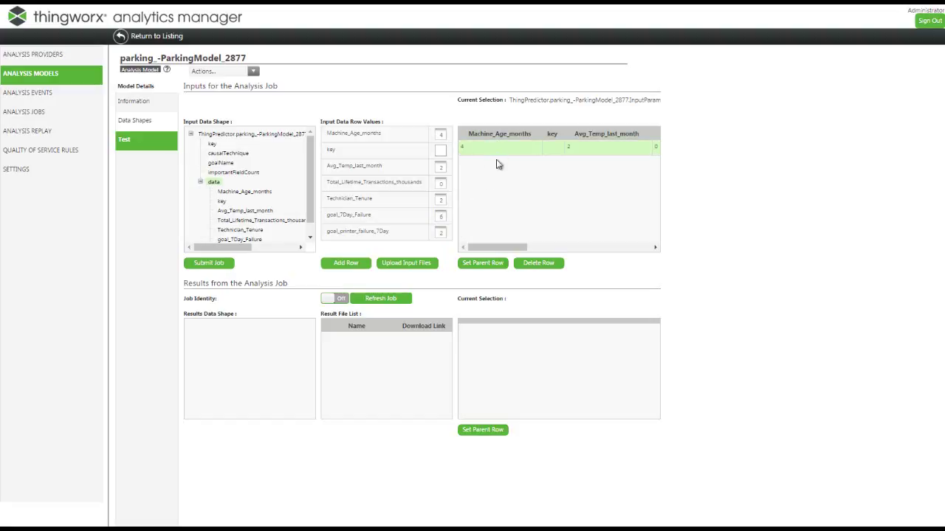
pyautogui.moveTo(494, 247)
pyautogui.mouseDown()
pyautogui.moveTo(623, 248)
pyautogui.moveTo(489, 249)
pyautogui.mouseUp()
# - Submit the scoring job and refresh its Results Data Shape
pyautogui.click(217, 267)
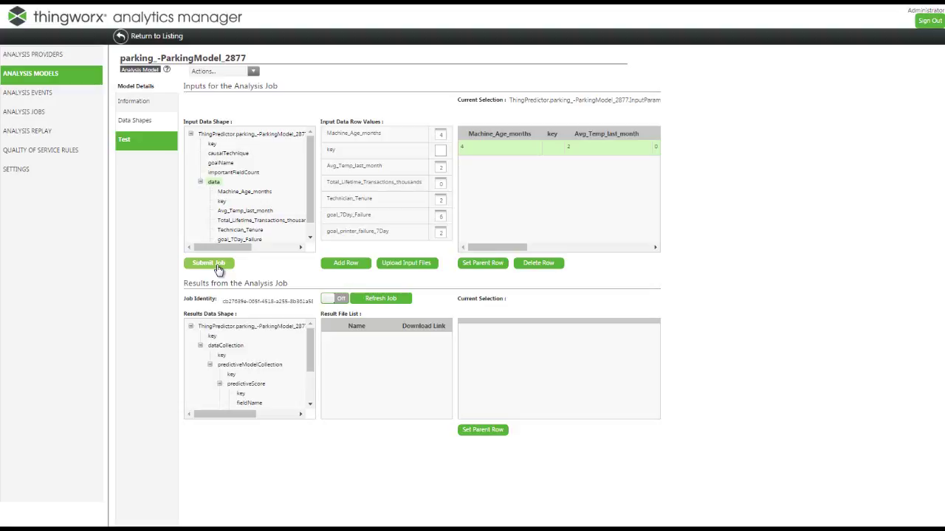
pyautogui.click(249, 327)
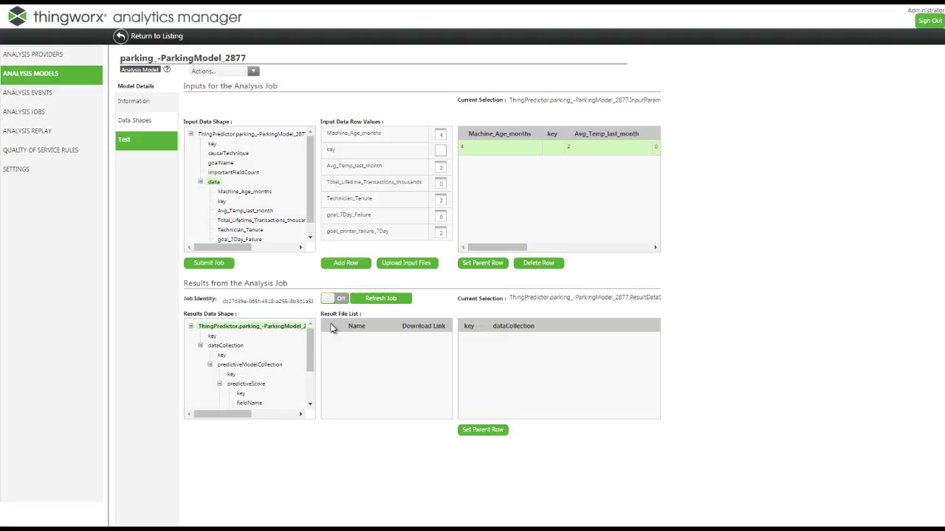
pyautogui.click(378, 303)
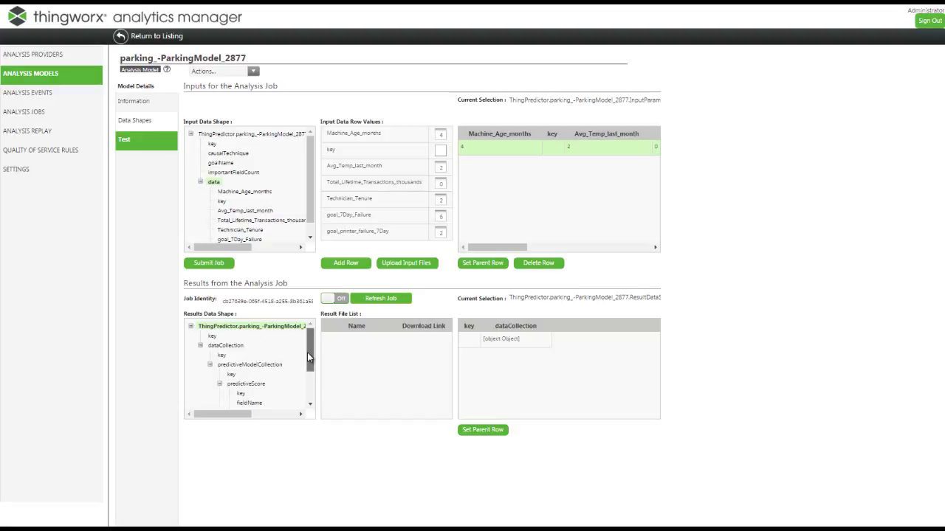
# - Review the predictiveScore results and importantFields (goal_7Day_Failure 0.4608, Machine_Age_months 0.3176)
pyautogui.moveTo(307, 352); pyautogui.dragTo(307, 375)
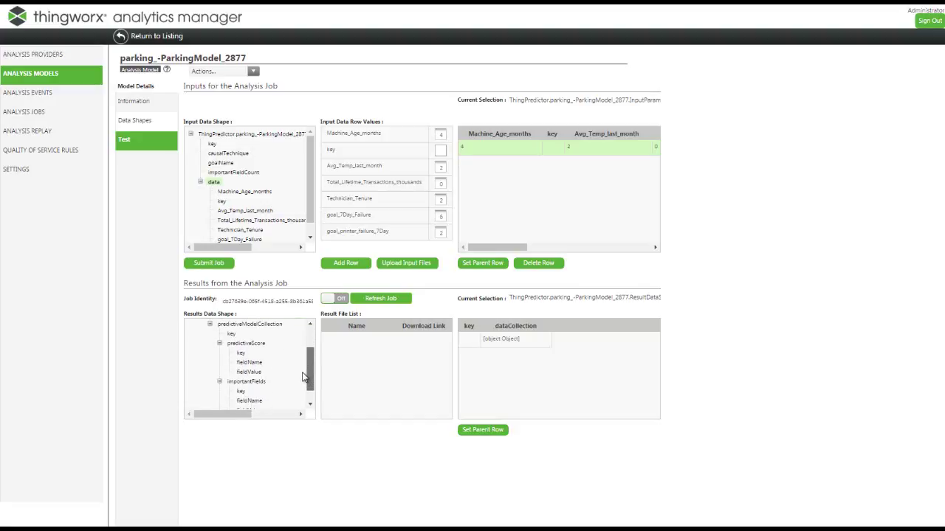
pyautogui.click(252, 345)
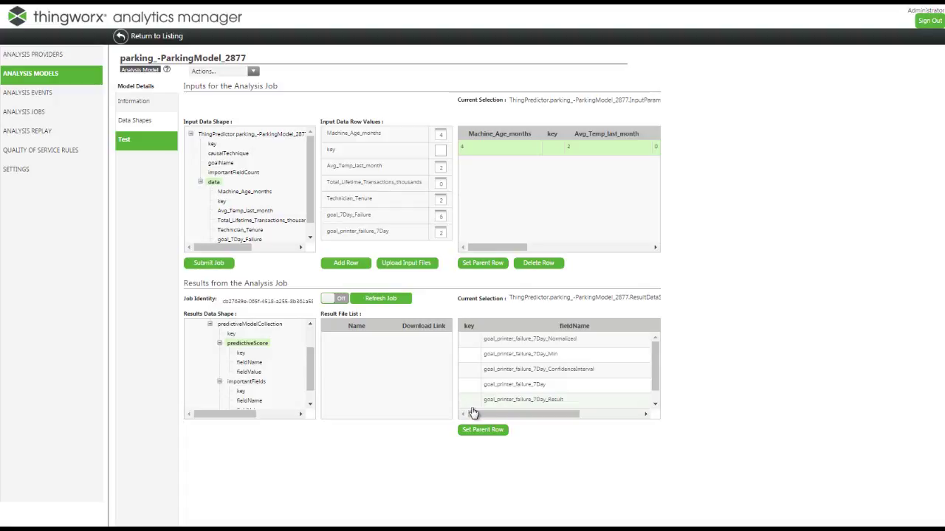
pyautogui.moveTo(509, 414); pyautogui.dragTo(587, 425)
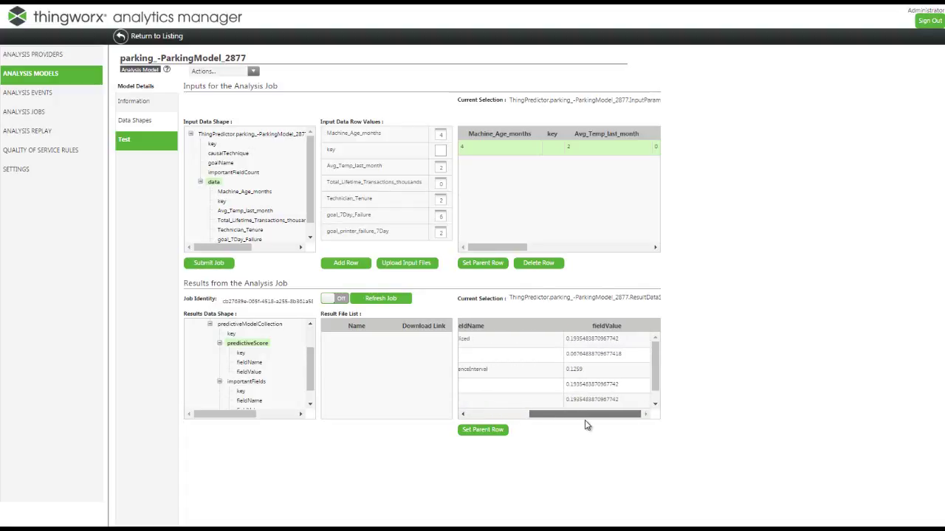
pyautogui.scroll(-1, 607, 361)
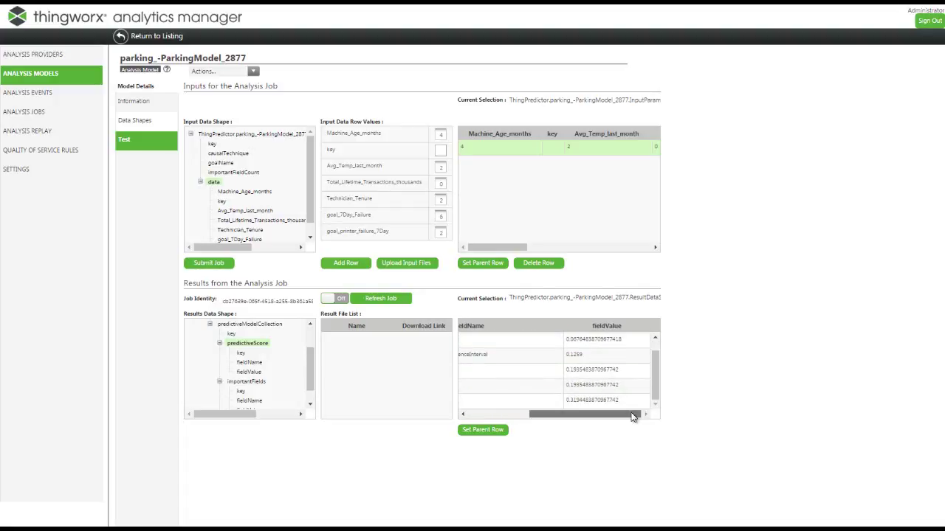
pyautogui.moveTo(627, 415); pyautogui.dragTo(552, 418)
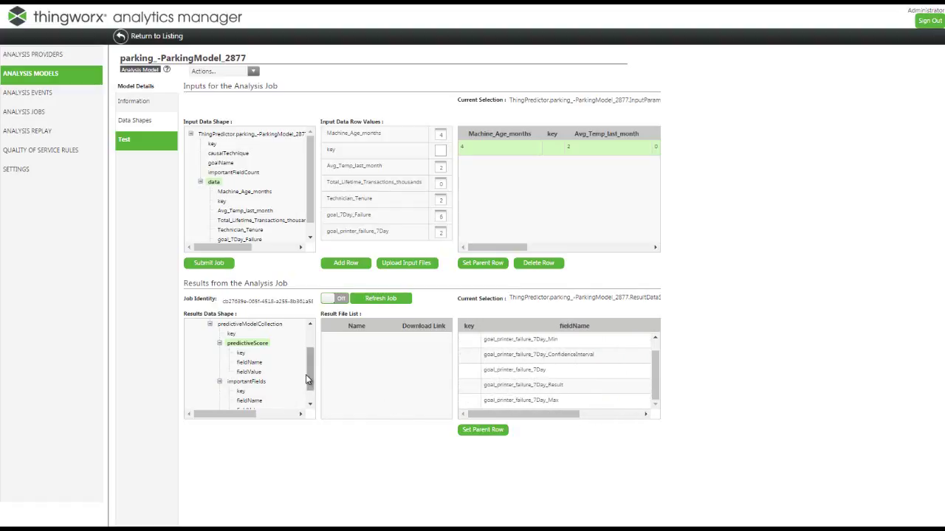
pyautogui.moveTo(307, 379); pyautogui.dragTo(306, 397)
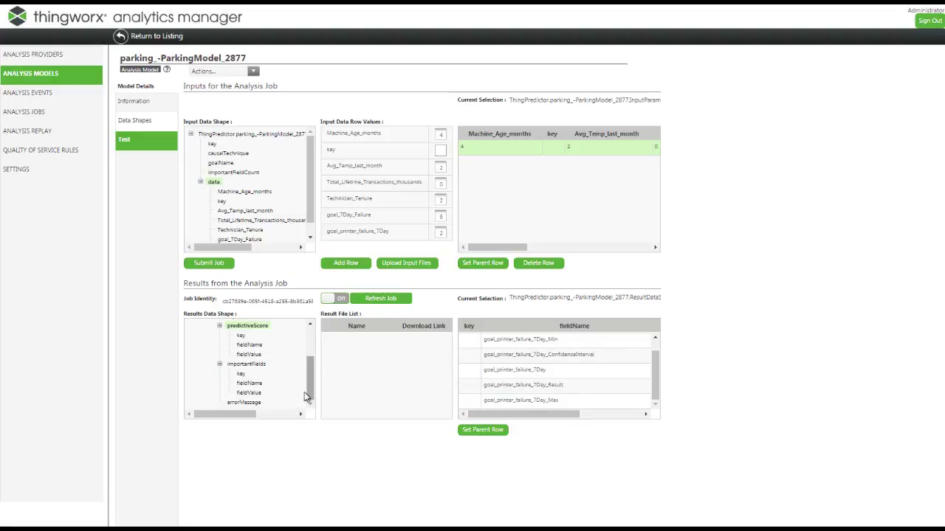
pyautogui.click(253, 365)
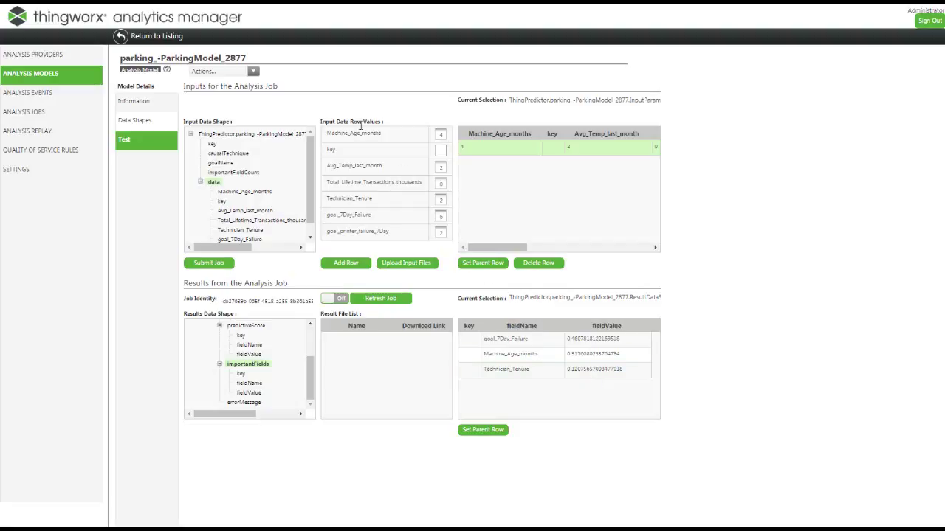
# - Enable parking_-ParkingModel_2877 from the Actions menu
pyautogui.click(253, 73)
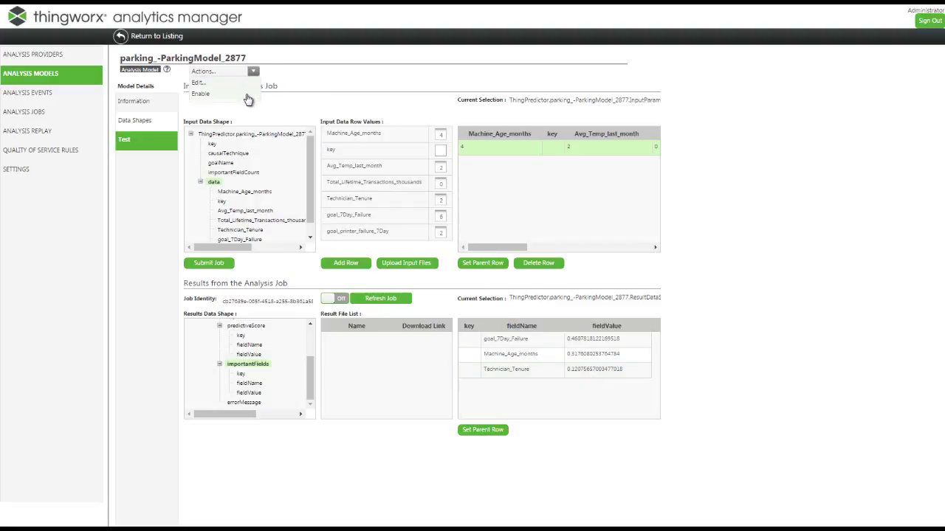
pyautogui.click(248, 96)
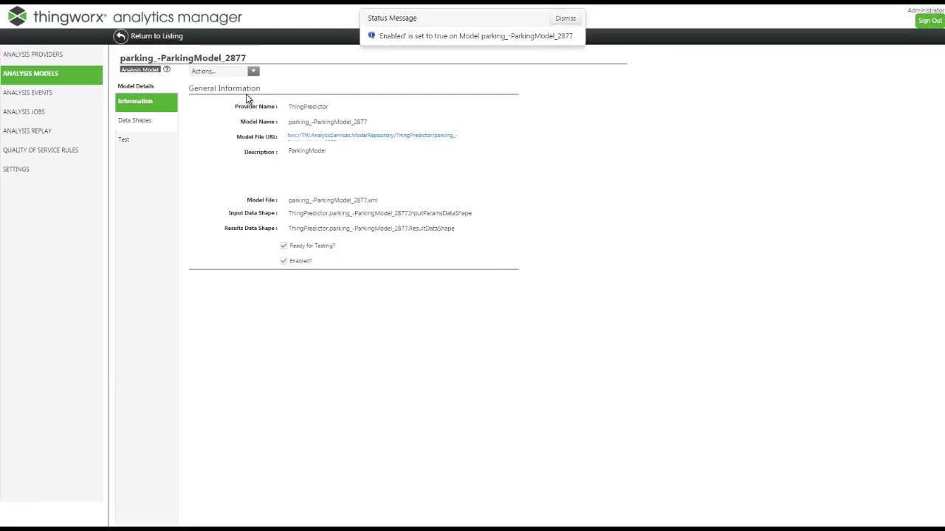